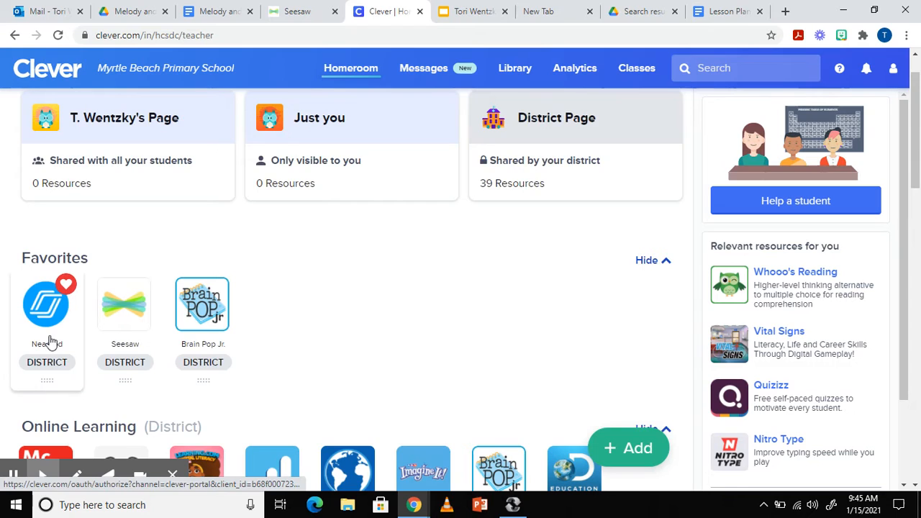
- Open Nearpod from the Clever favorites and look through the saved lessons in My Library
left_click(47, 340)
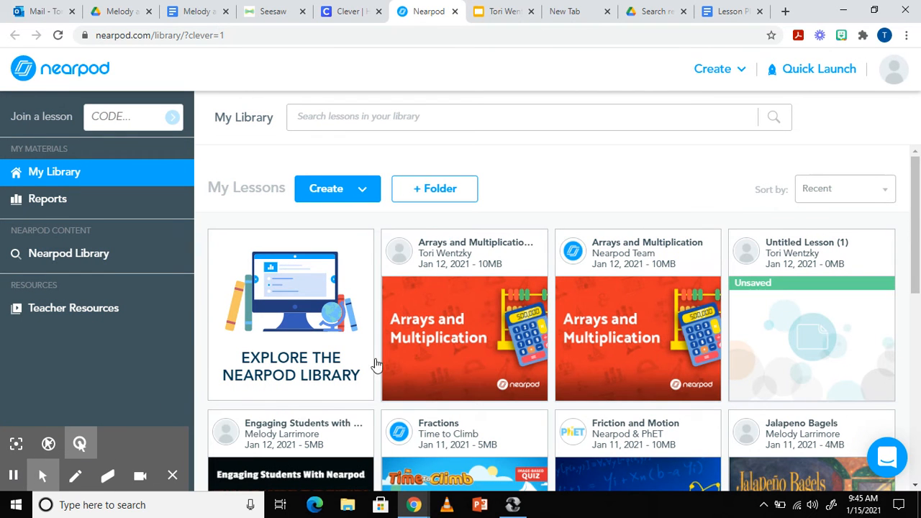
scroll(425, 365, "down", 2)
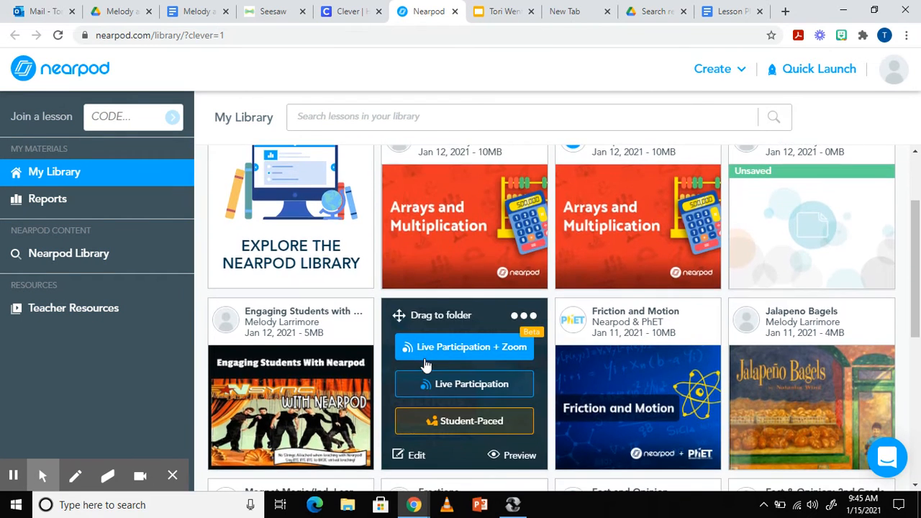
scroll(749, 256, "down", 1)
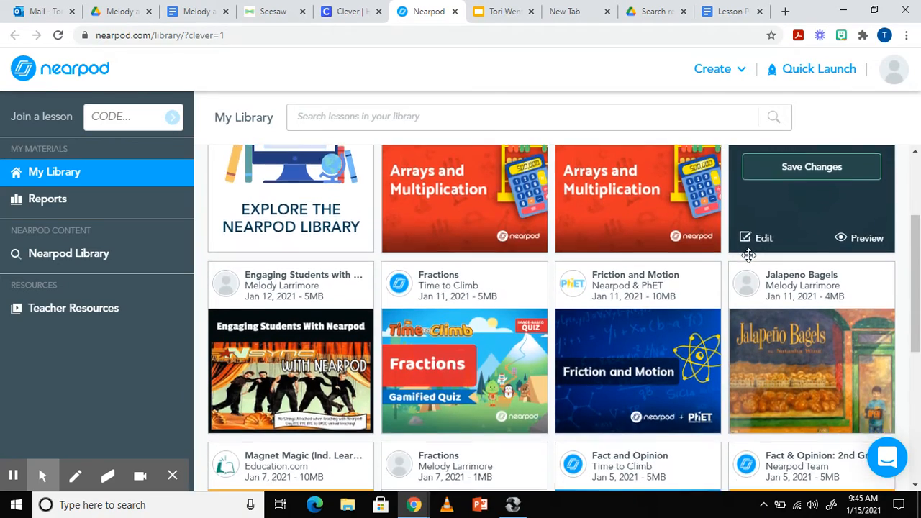
scroll(748, 259, "down", 3)
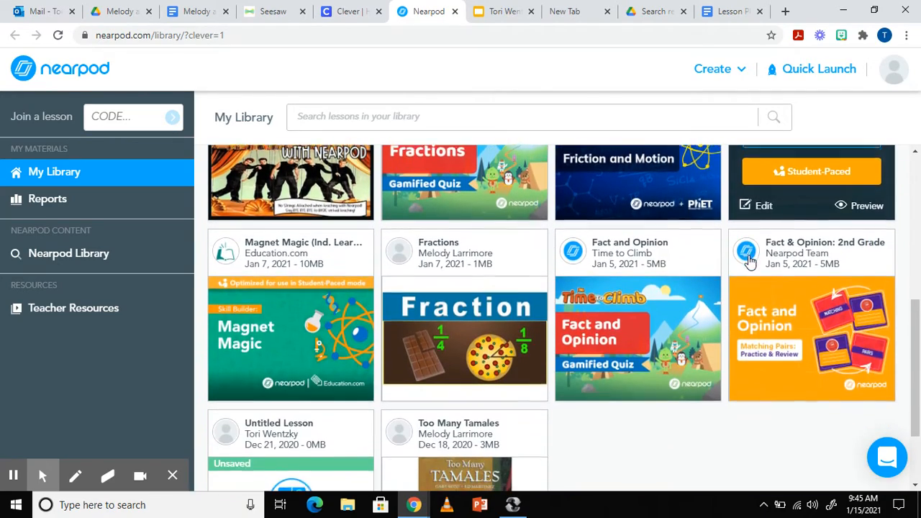
scroll(748, 259, "down", 1)
scroll(748, 255, "up", 6)
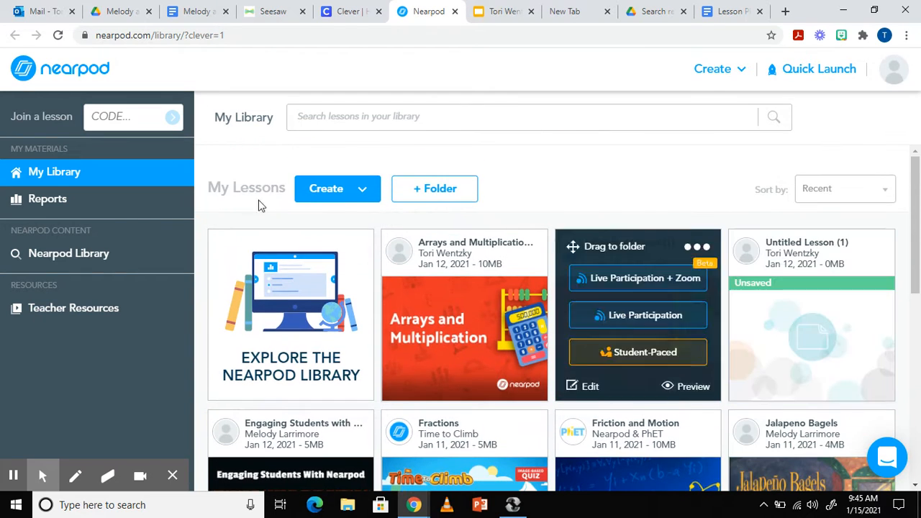
- Open the Nearpod Library, look over its filters and featured content, and search for "fractions"
left_click(43, 256)
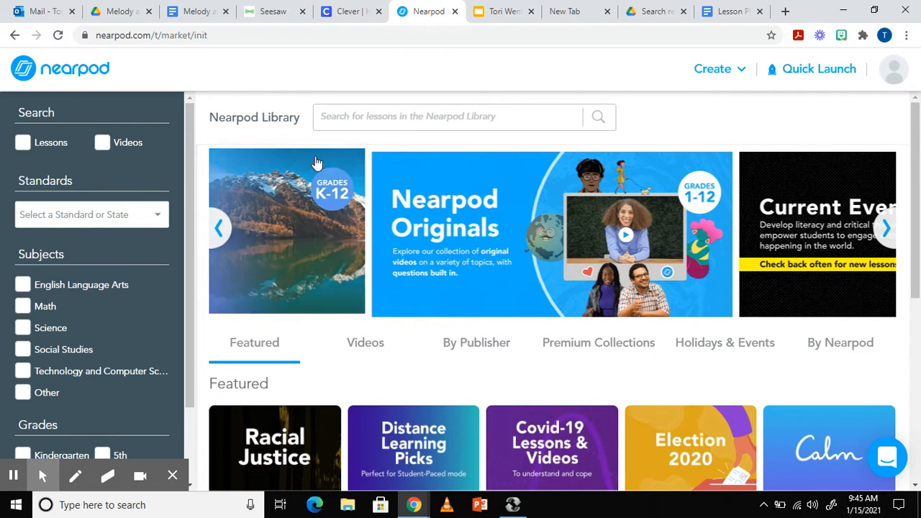
scroll(268, 208, "down", 1)
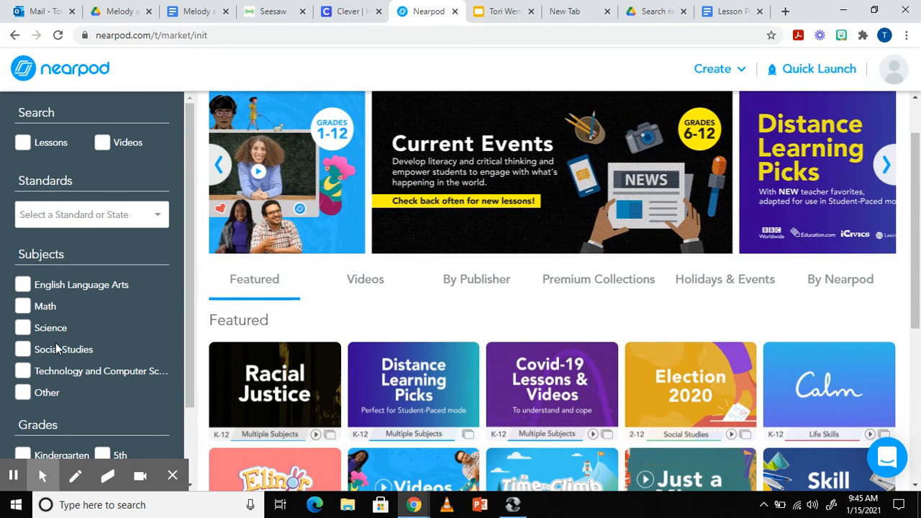
scroll(56, 344, "down", 2)
scroll(55, 342, "up", 2)
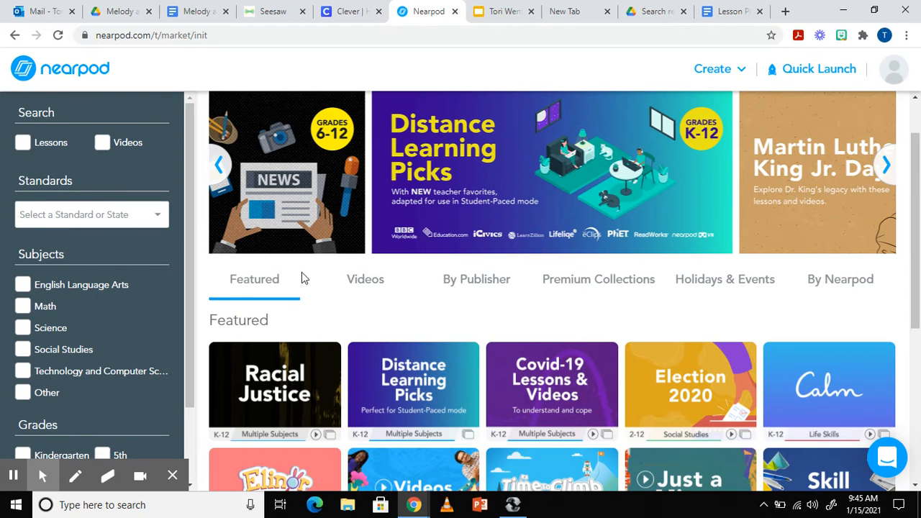
scroll(354, 241, "up", 1)
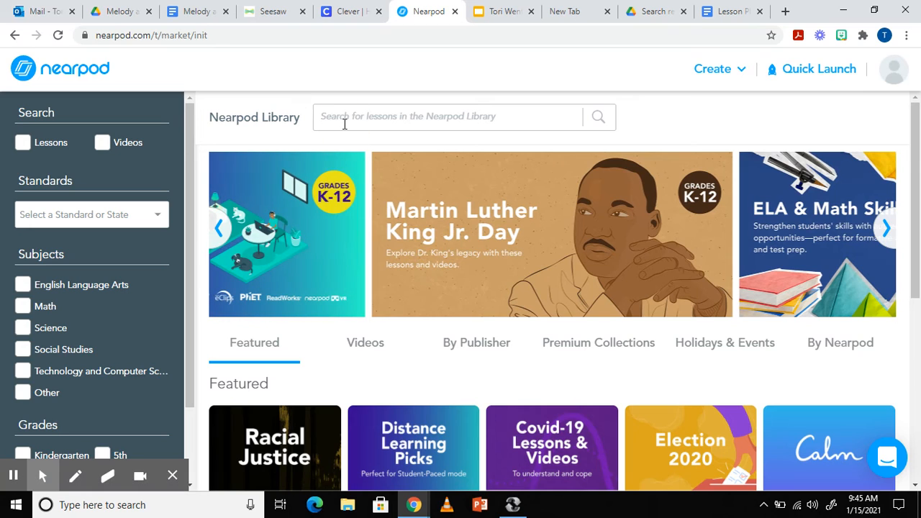
type("fractions")
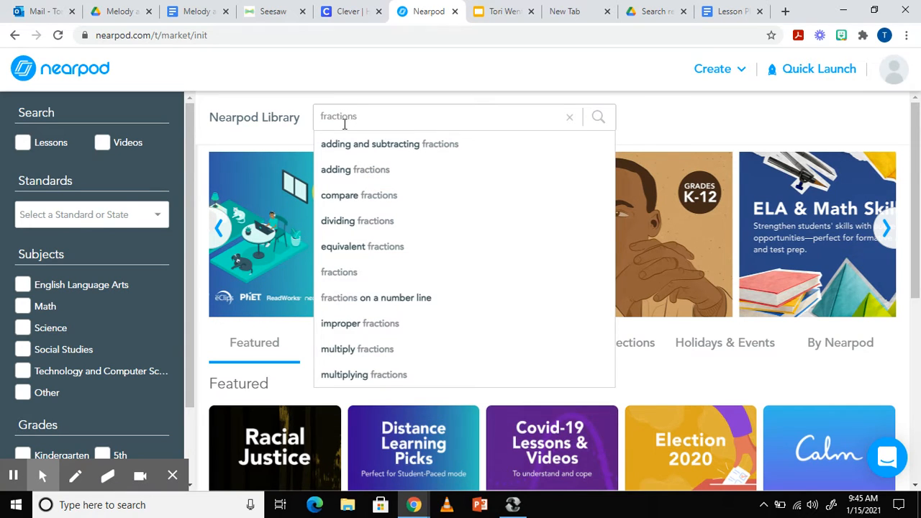
key("Return")
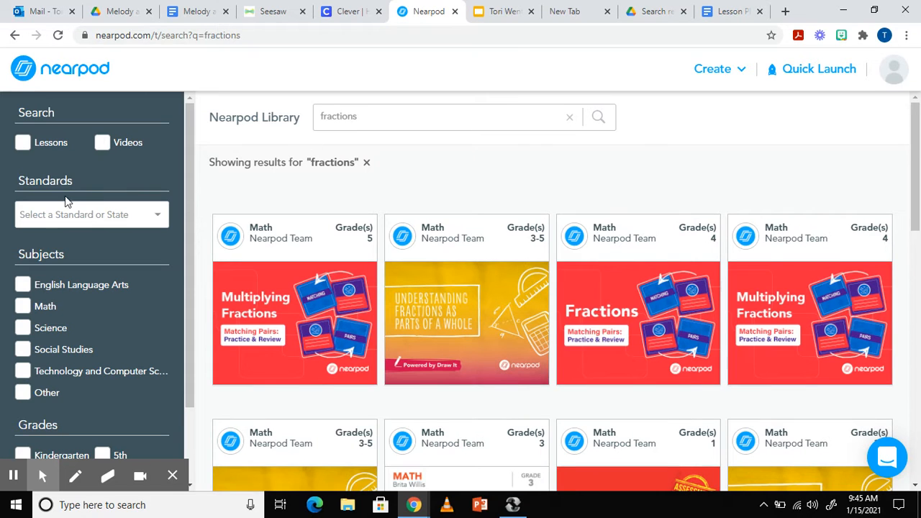
- Filter the fractions results to 2nd grade and look through the matching lessons and videos
scroll(95, 298, "down", 3)
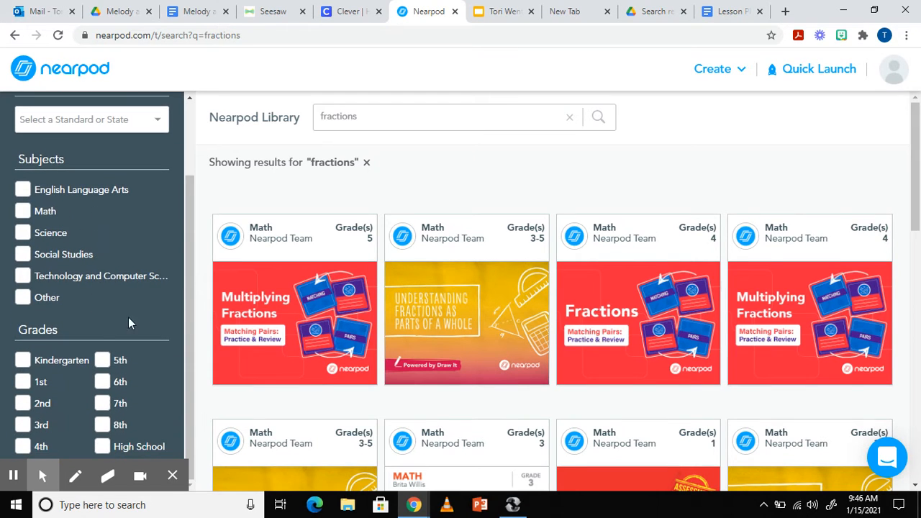
left_click(23, 403)
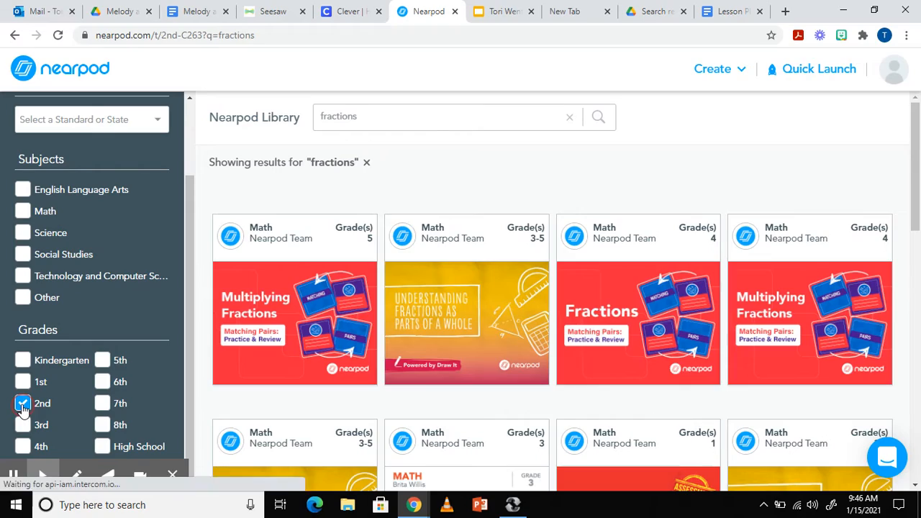
scroll(447, 285, "down", 2)
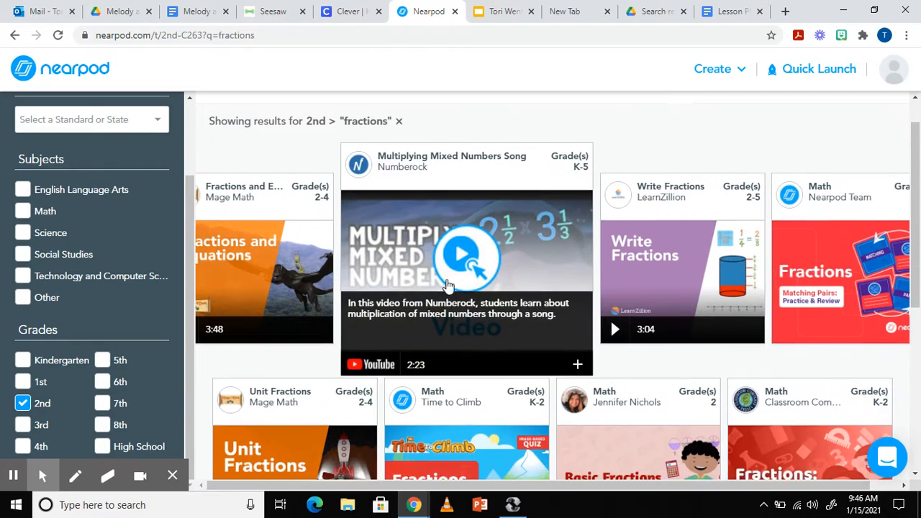
scroll(446, 285, "down", 4)
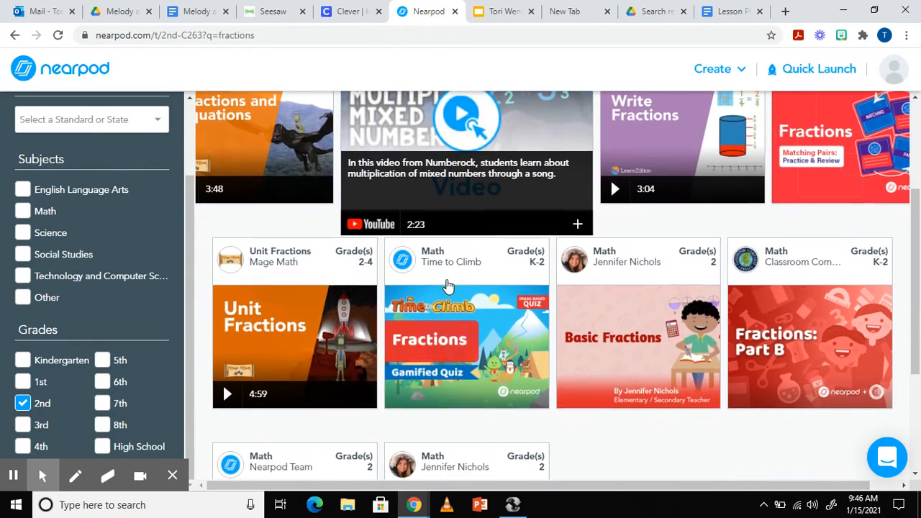
scroll(446, 285, "down", 3)
scroll(446, 286, "up", 5)
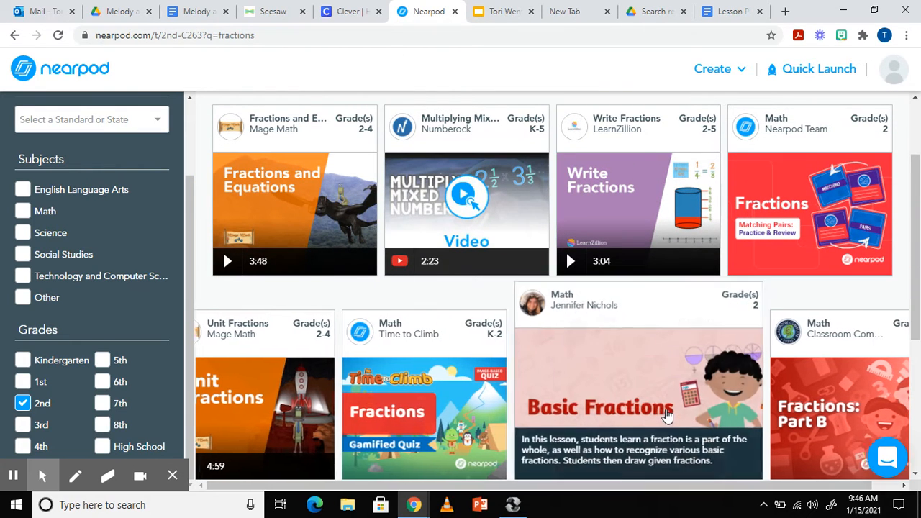
- Open the Basic Fractions lesson for grade 2 and preview its slides up to the quiz on slide 7
left_click(674, 380)
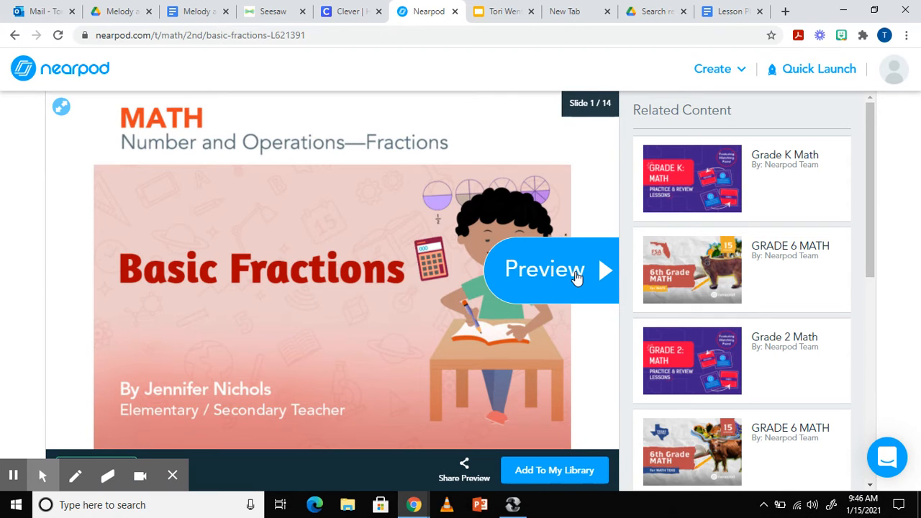
left_click(576, 272)
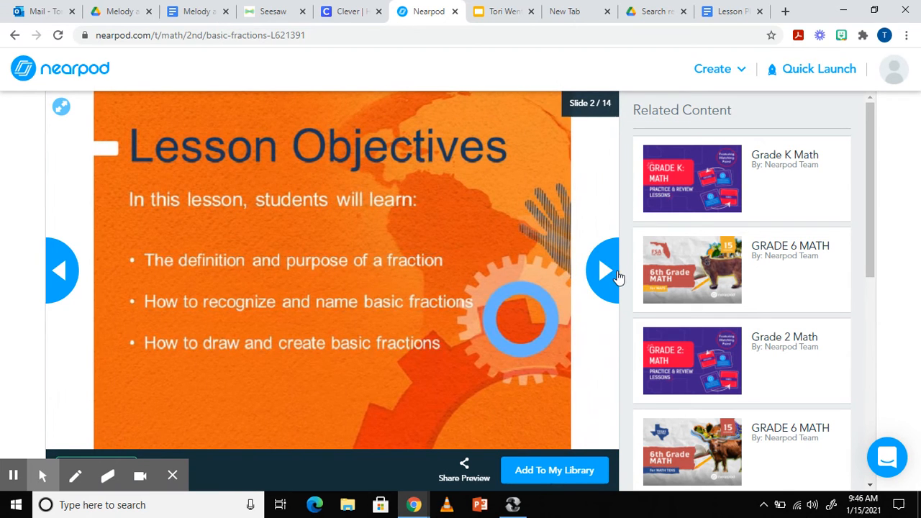
left_click(608, 276)
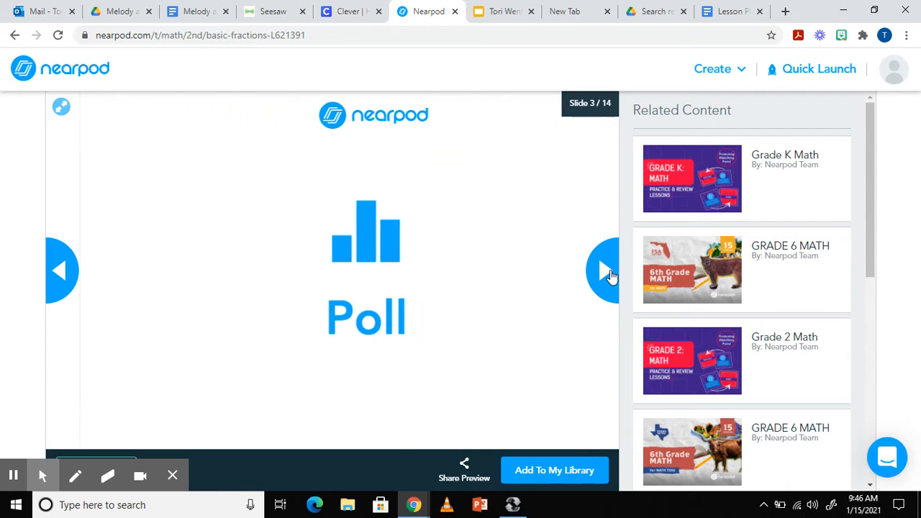
left_click(608, 275)
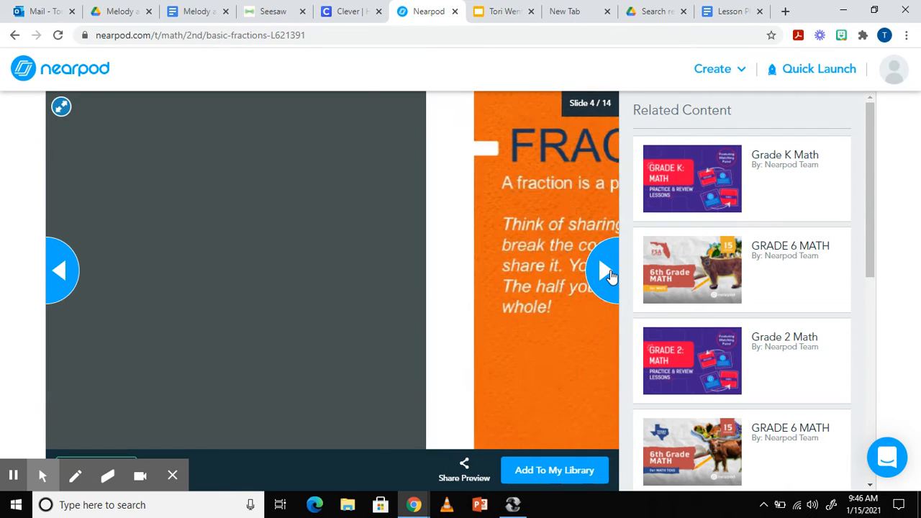
left_click(607, 271)
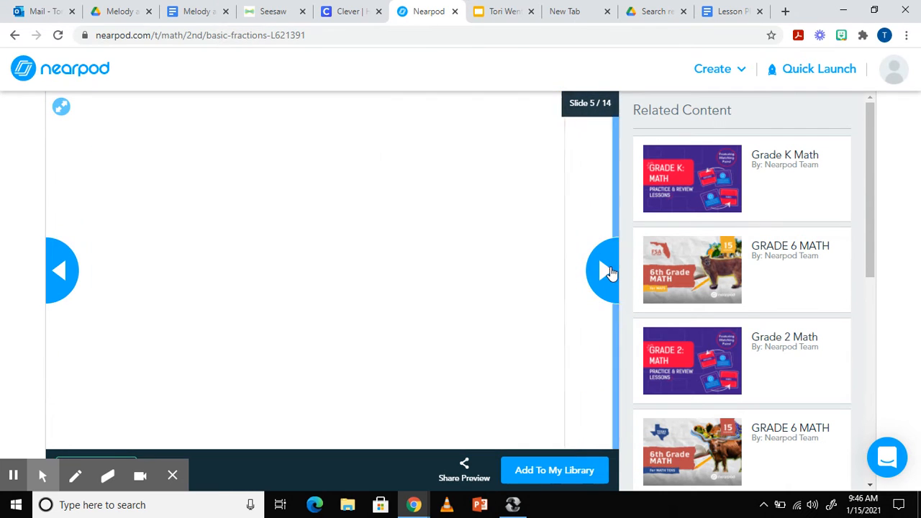
left_click(606, 271)
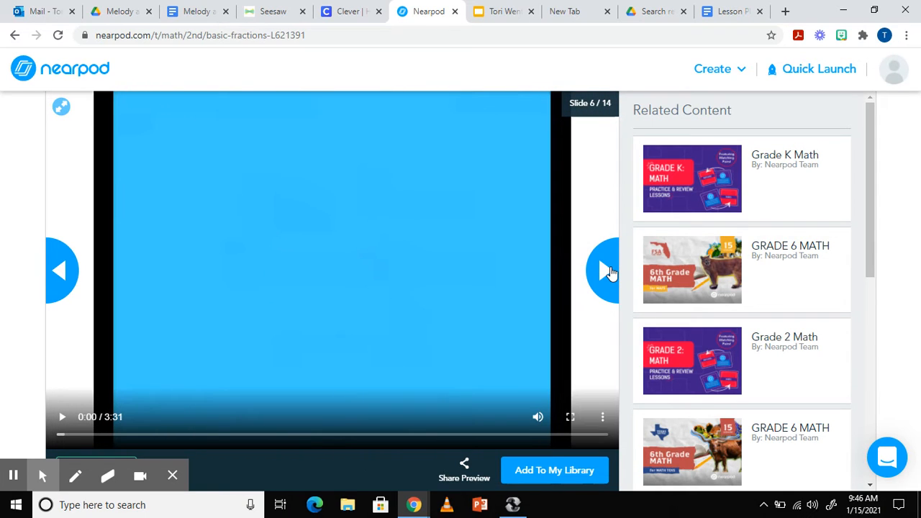
left_click(608, 272)
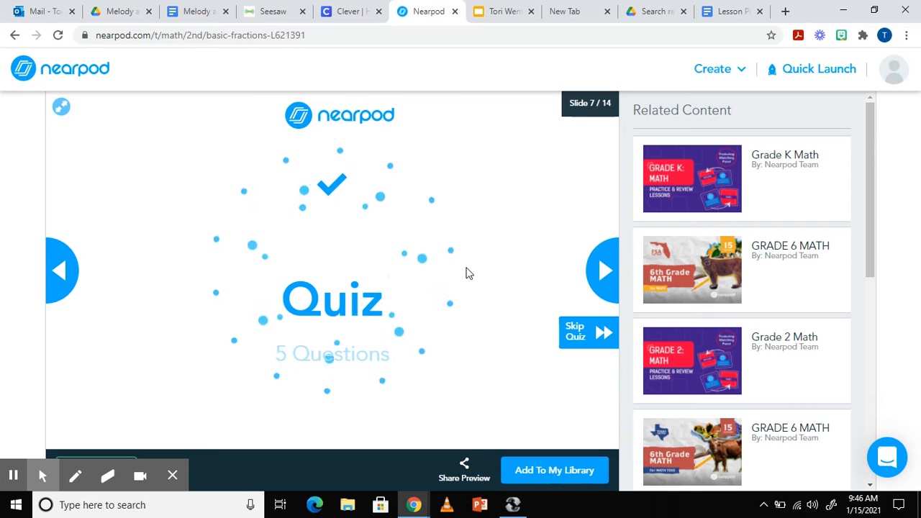
- Page through the preview's quiz questions and continue to slide 9 to examine its fraction examples
left_click(605, 289)
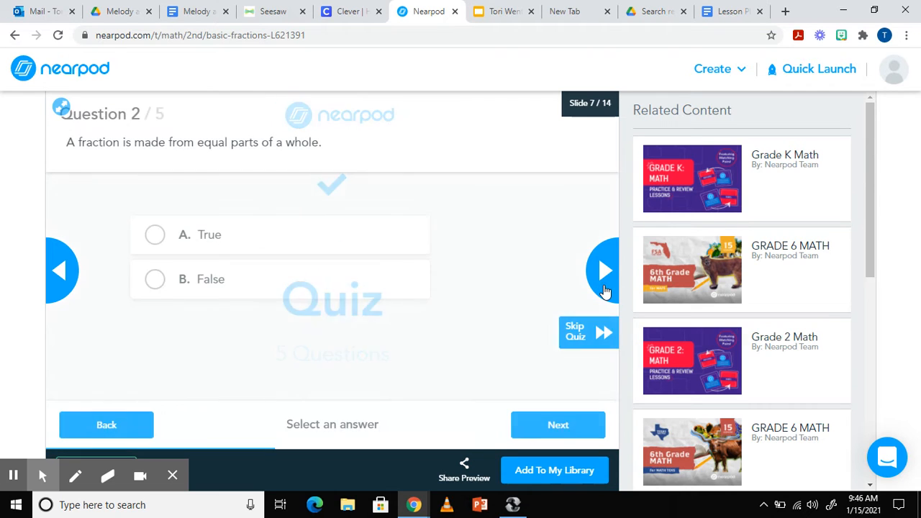
left_click(605, 289)
left_click(604, 289)
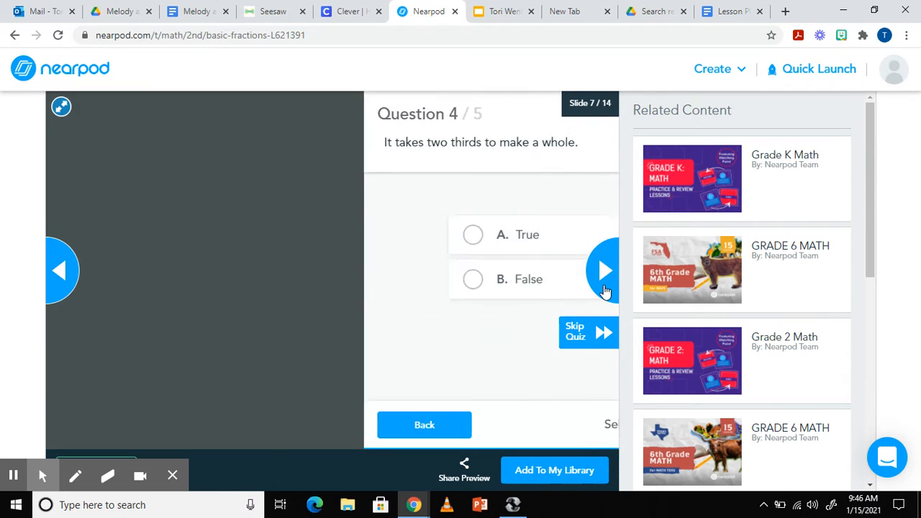
left_click(604, 290)
left_click(605, 289)
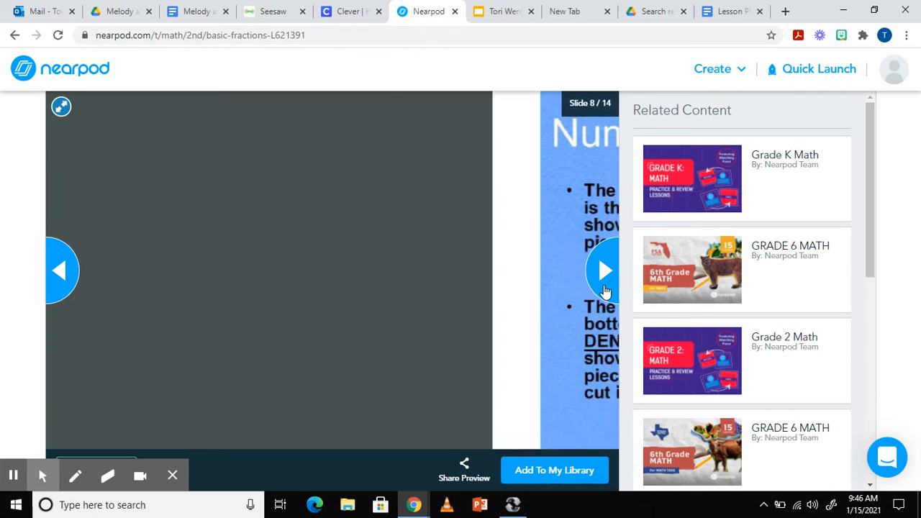
left_click(604, 286)
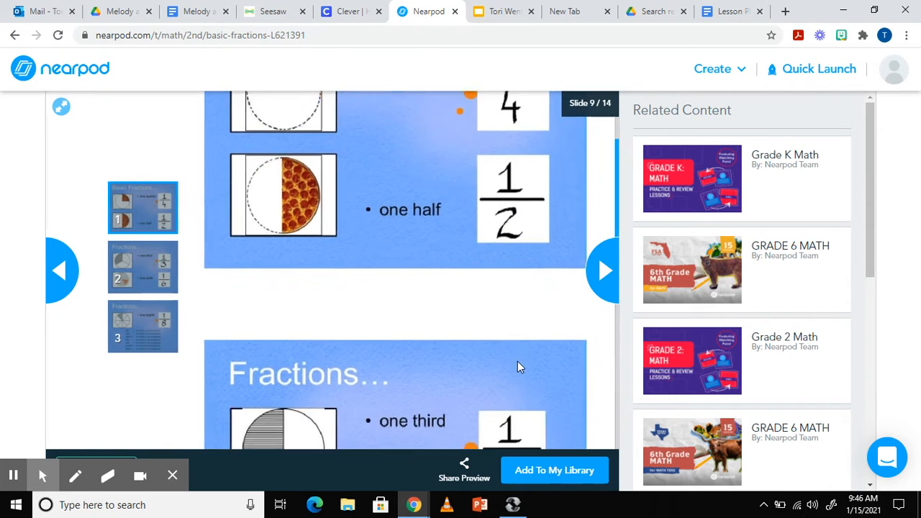
scroll(517, 361, "down", 2)
scroll(517, 363, "up", 4)
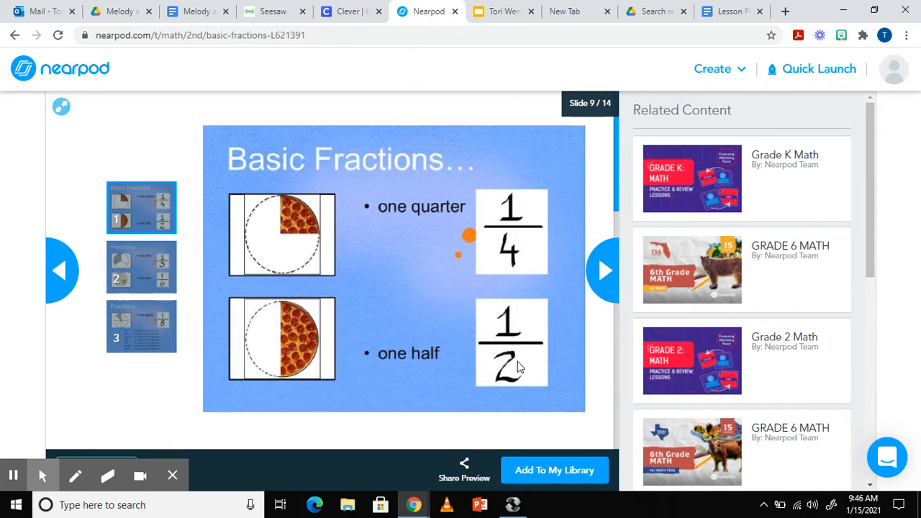
- Add the Basic Fractions lesson to My Library, show it there, and return to the My Lessons overview
left_click(554, 470)
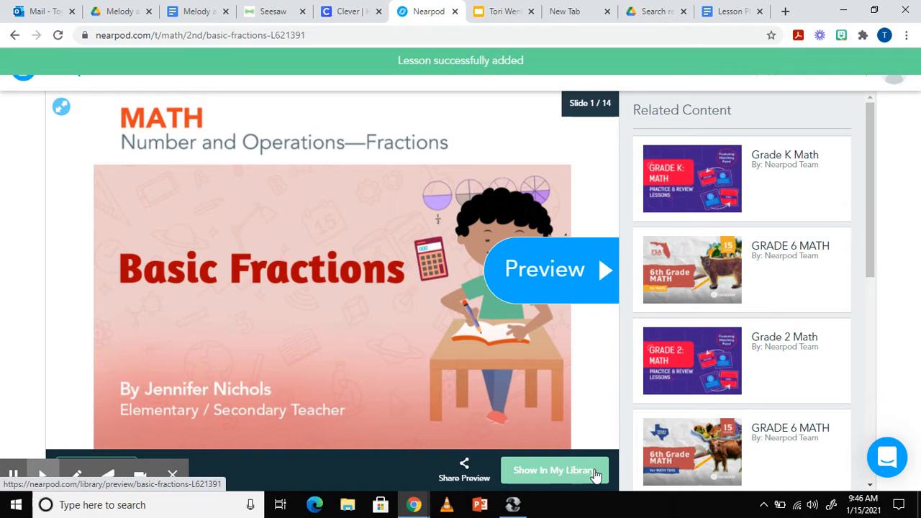
left_click(596, 474)
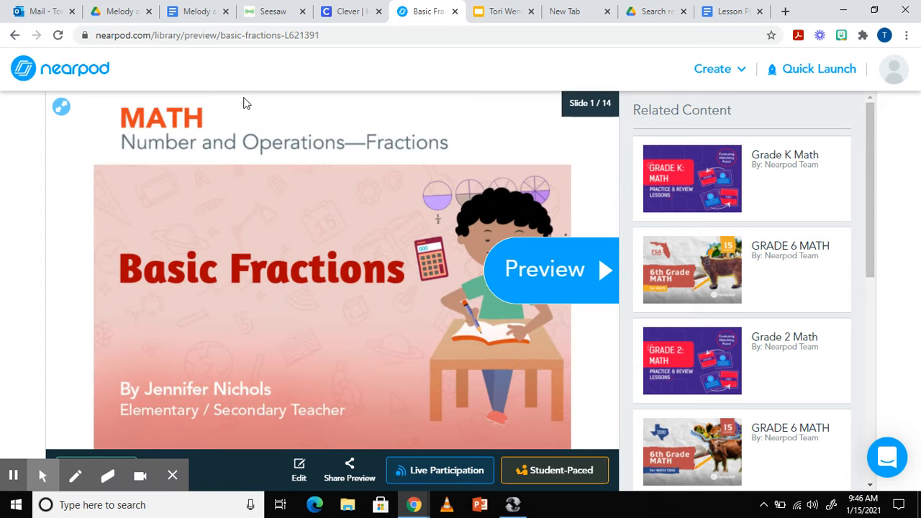
left_click(60, 68)
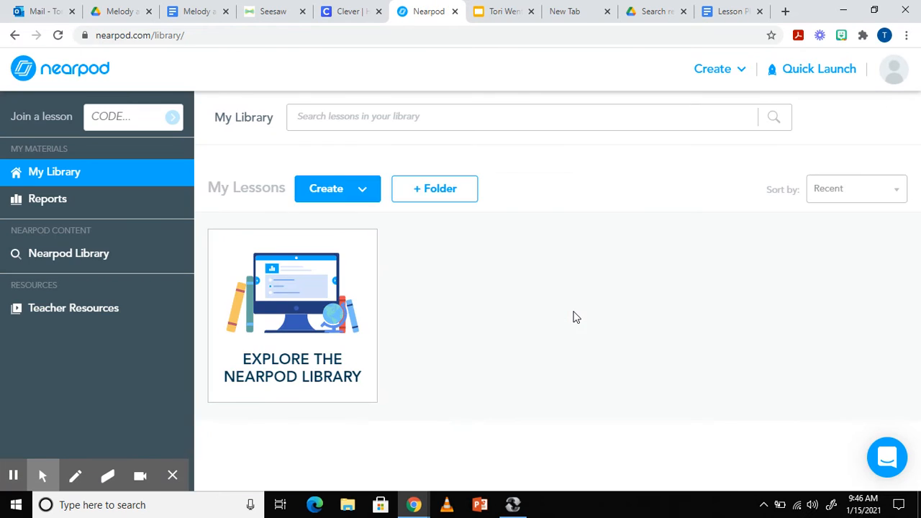
- Launch the Basic Fractions lesson as Live Participation, dismiss the join code window, and go back to the Student List
scroll(573, 316, "down", 1)
scroll(574, 317, "down", 1)
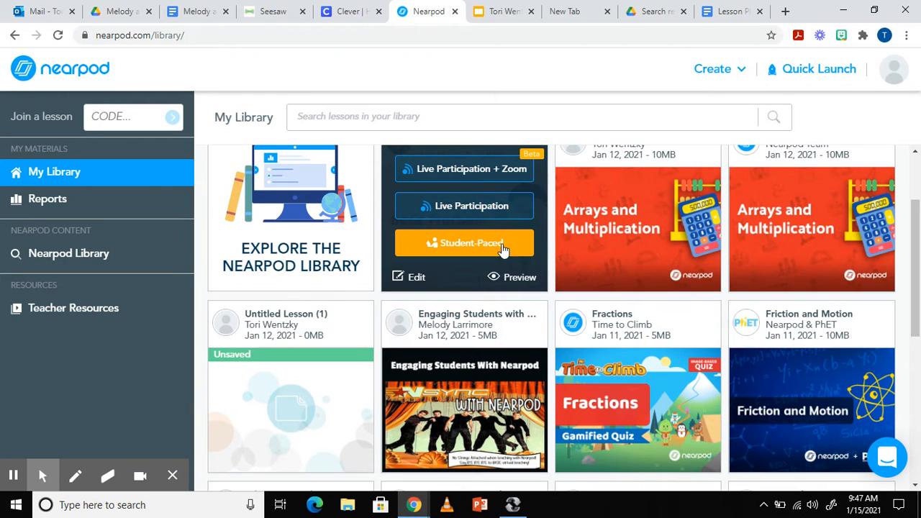
left_click(491, 210)
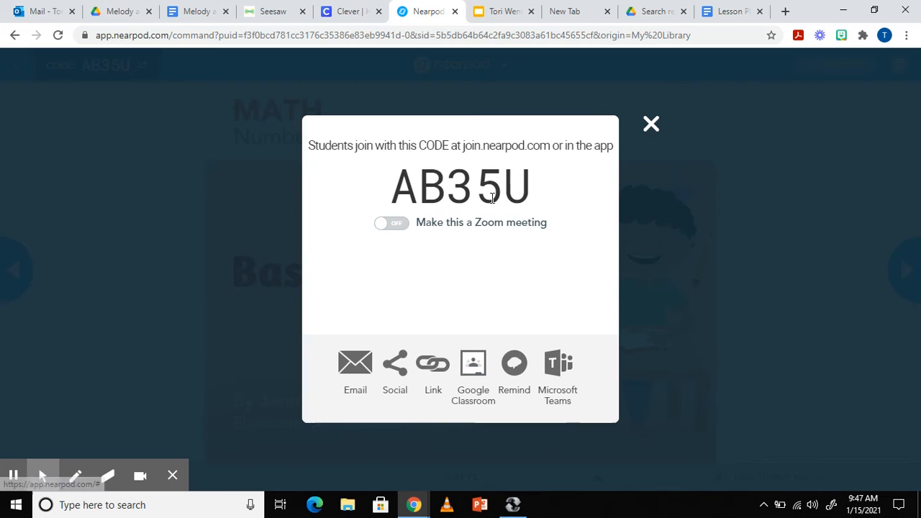
left_click(651, 124)
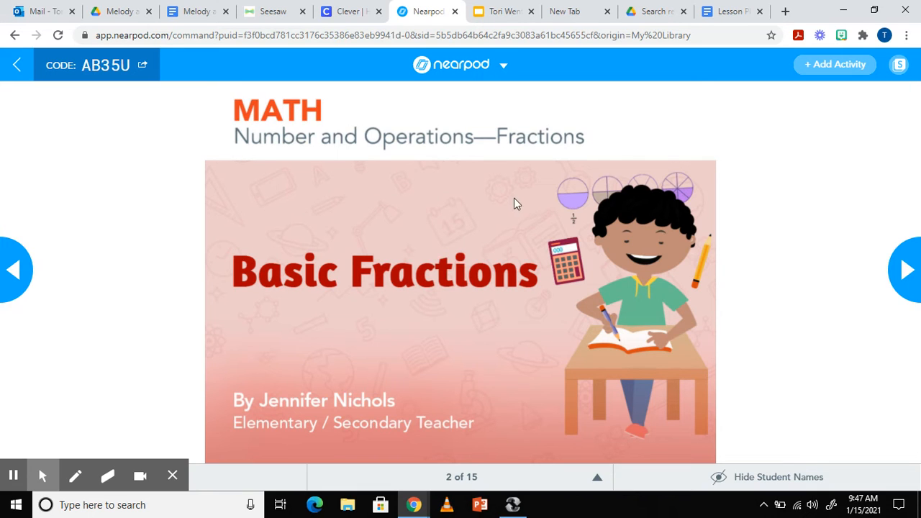
left_click(15, 272)
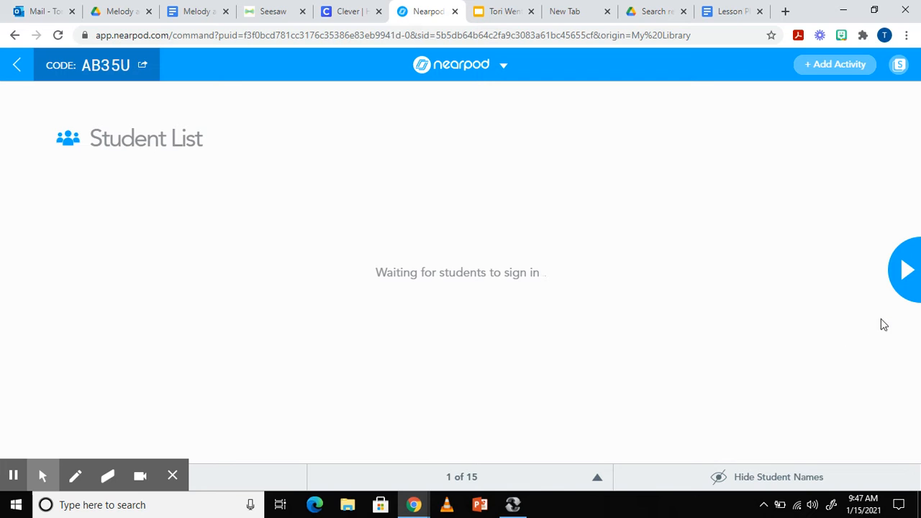
- Advance the live Basic Fractions lesson to the video on slide 7 and set it to play on this device only
left_click(908, 272)
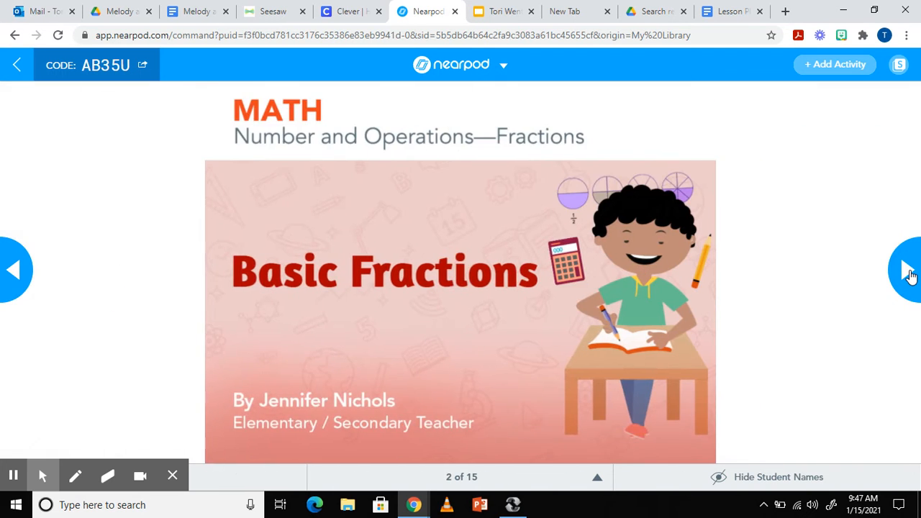
left_click(909, 273)
left_click(908, 272)
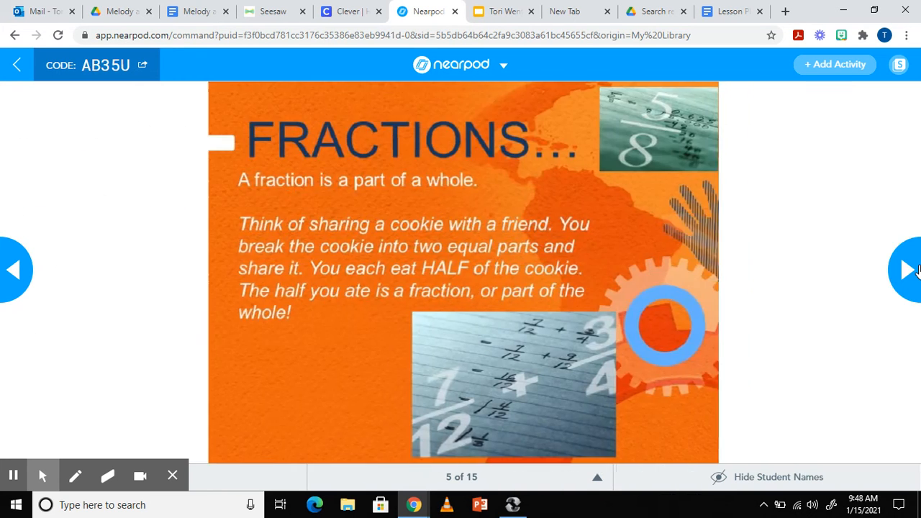
left_click(908, 270)
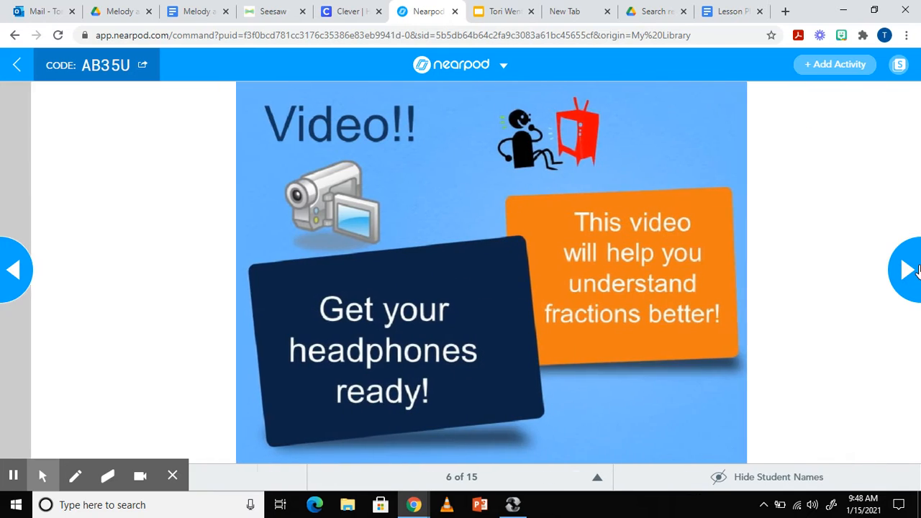
left_click(911, 270)
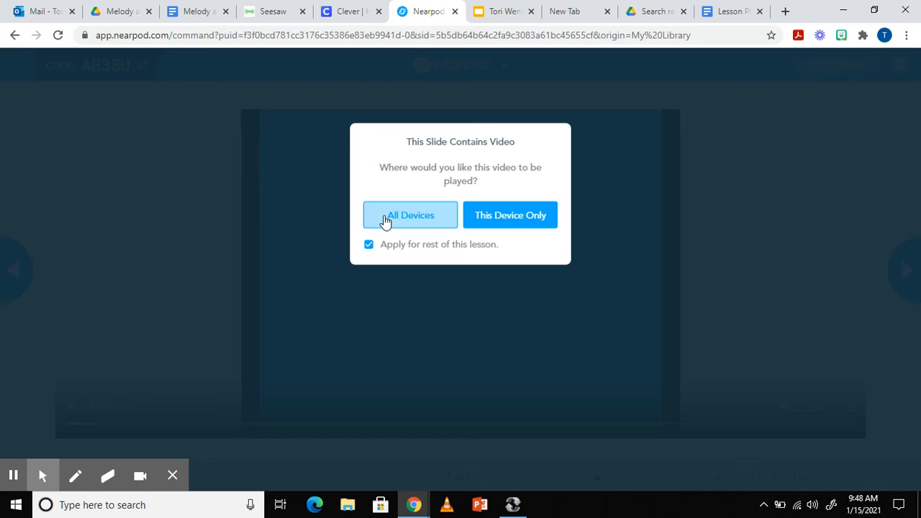
left_click(546, 227)
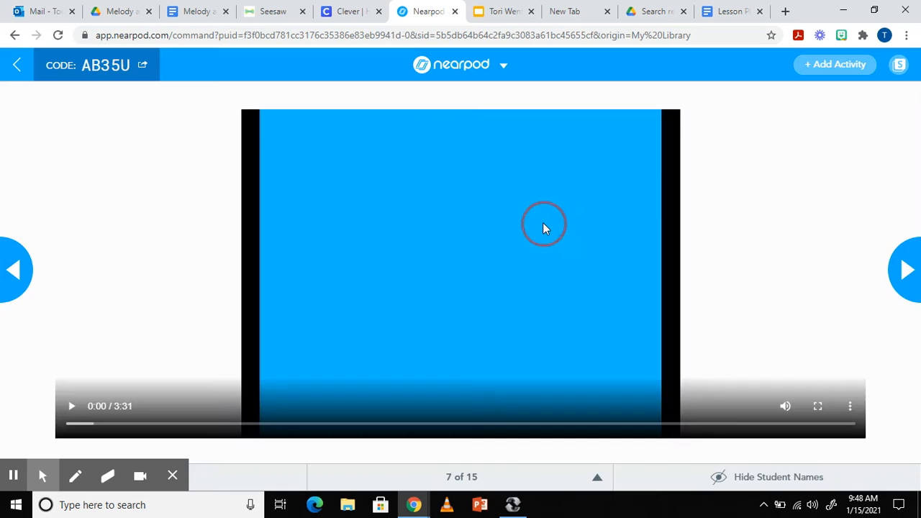
- Advance the live lesson from the slide 7 video through the quiz and drawing activities to the final slide 15
left_click(917, 292)
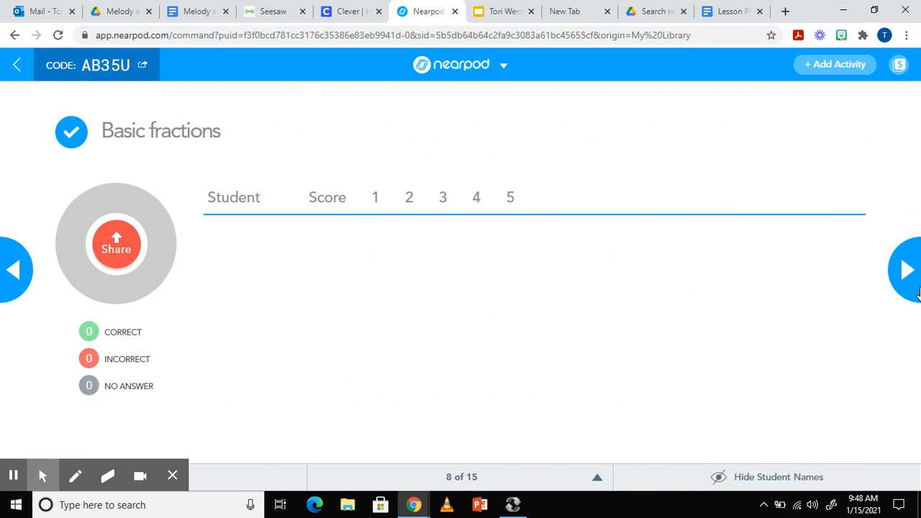
left_click(917, 292)
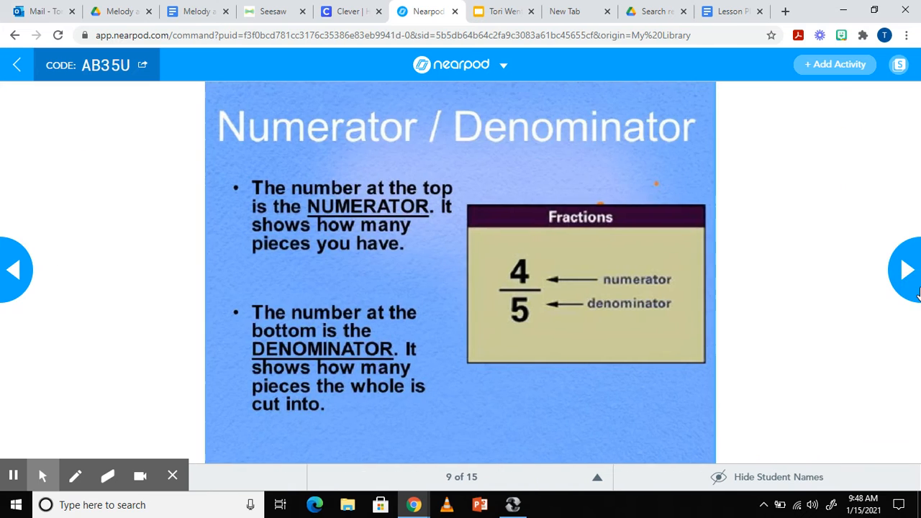
left_click(917, 291)
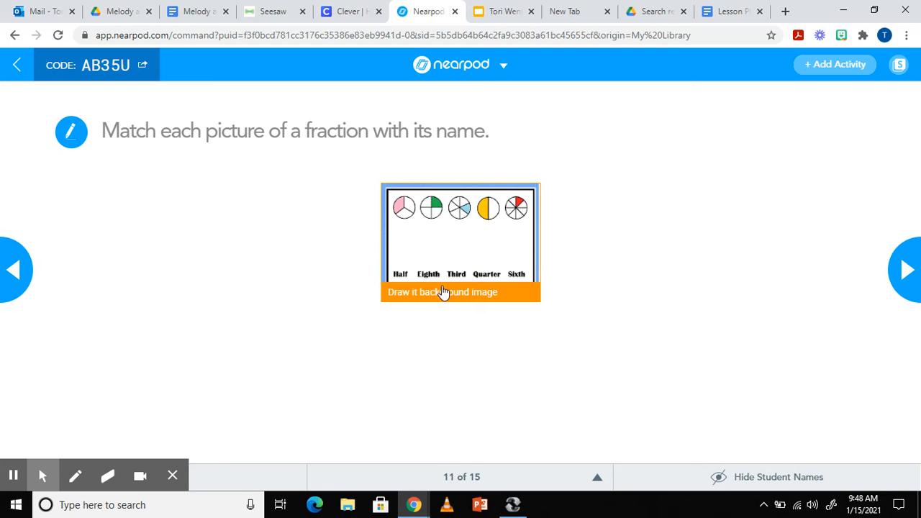
left_click(908, 268)
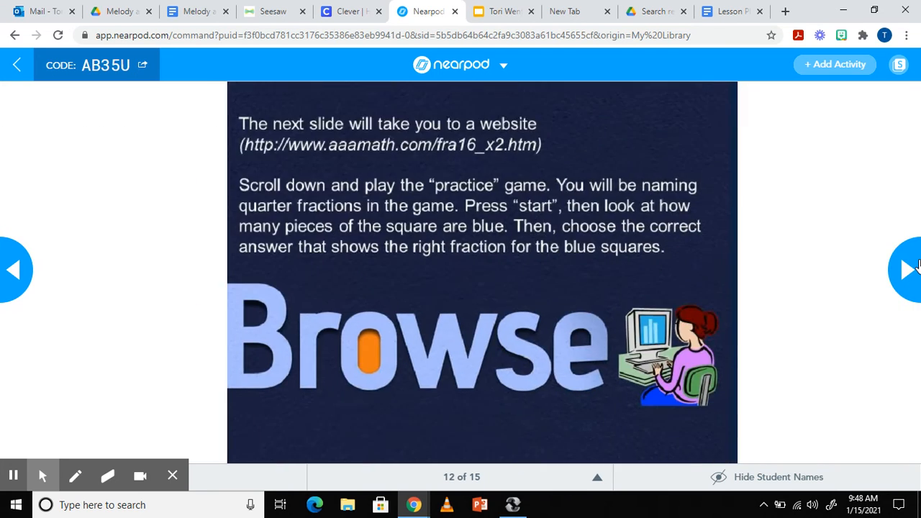
left_click(908, 268)
left_click(915, 266)
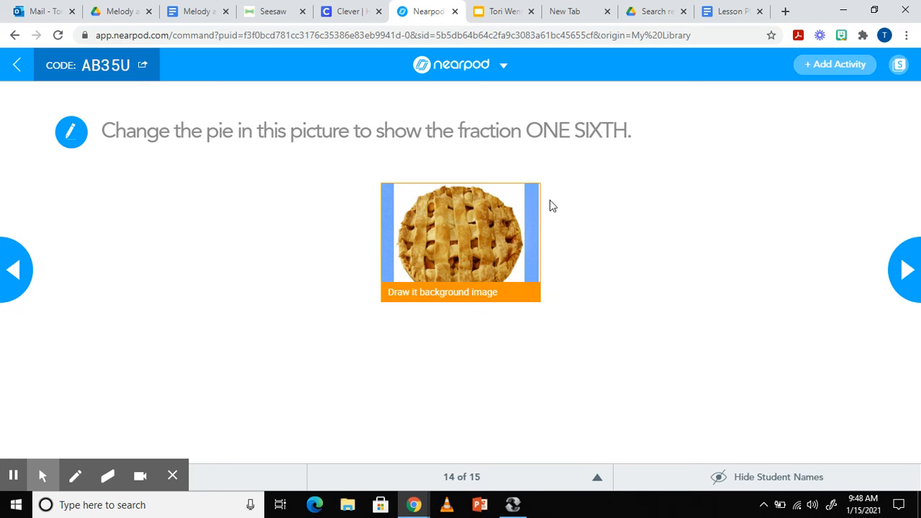
left_click(905, 263)
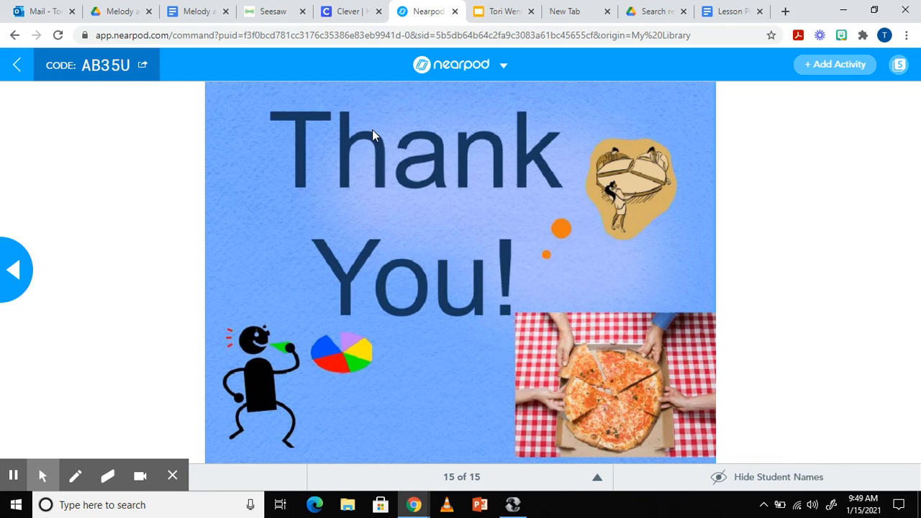
- End the live Basic Fractions session and return to My Library
left_click(475, 64)
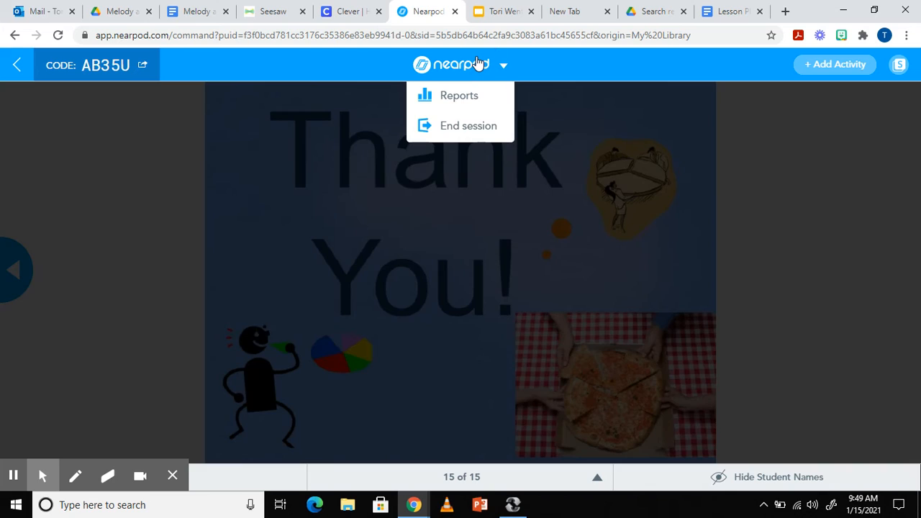
left_click(485, 131)
left_click(516, 221)
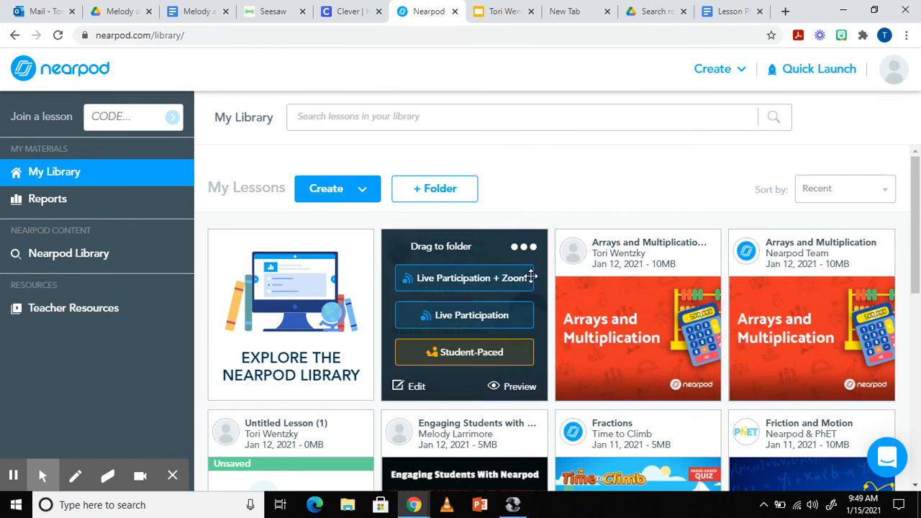
- Launch the Basic Fractions lesson as Student-Paced, show its shareable link, and close the join code window
left_click(473, 368)
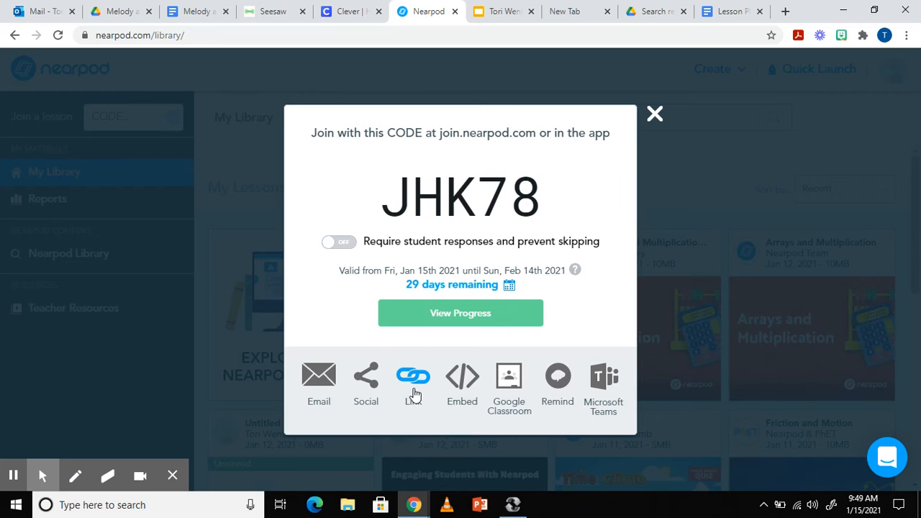
left_click(415, 393)
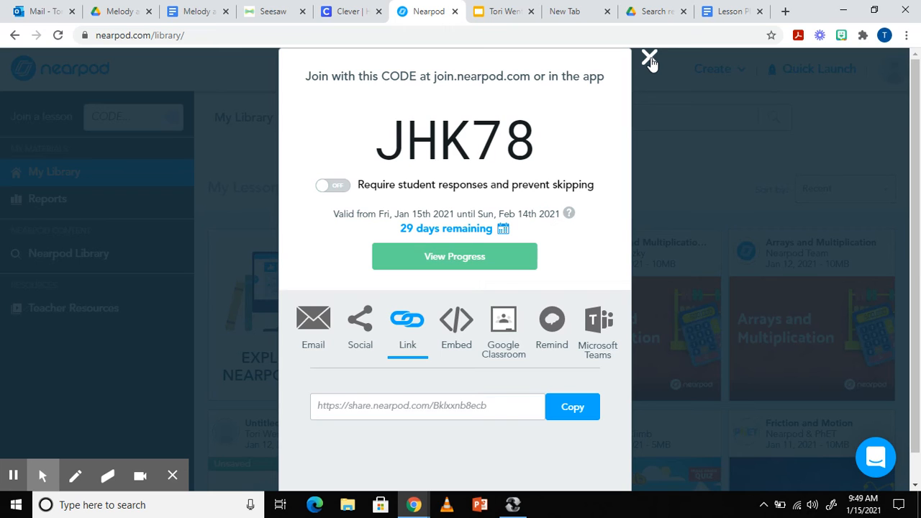
left_click(649, 58)
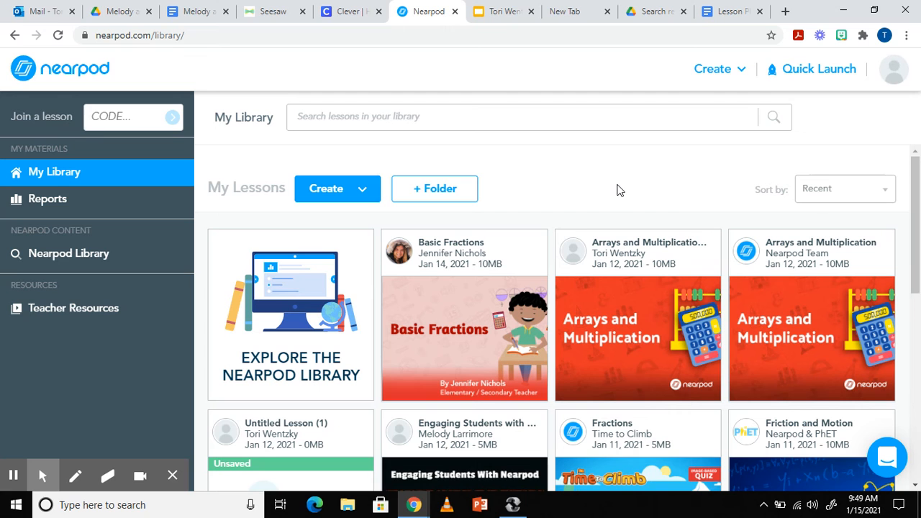
- Open the reports for the Time to Climb Fractions lesson and view the session report from 2021-1-14 8:47 am
scroll(616, 190, "down", 3)
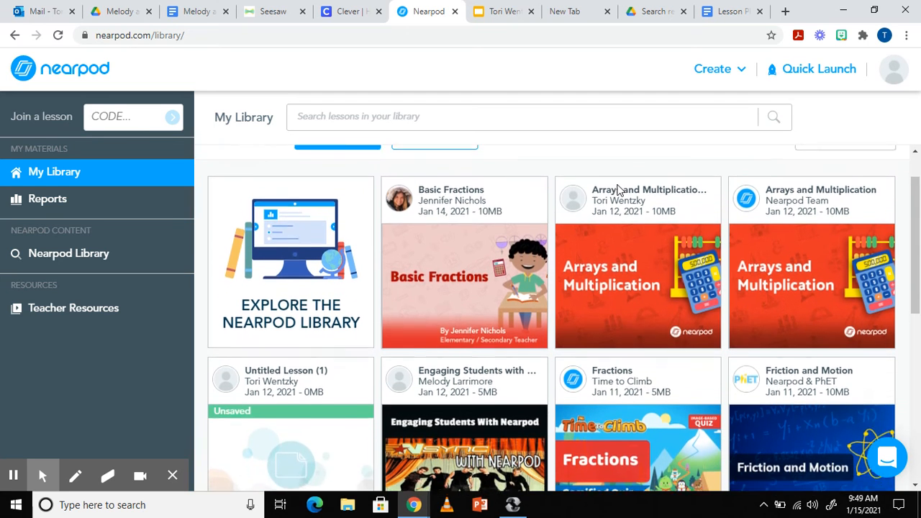
scroll(617, 189, "down", 2)
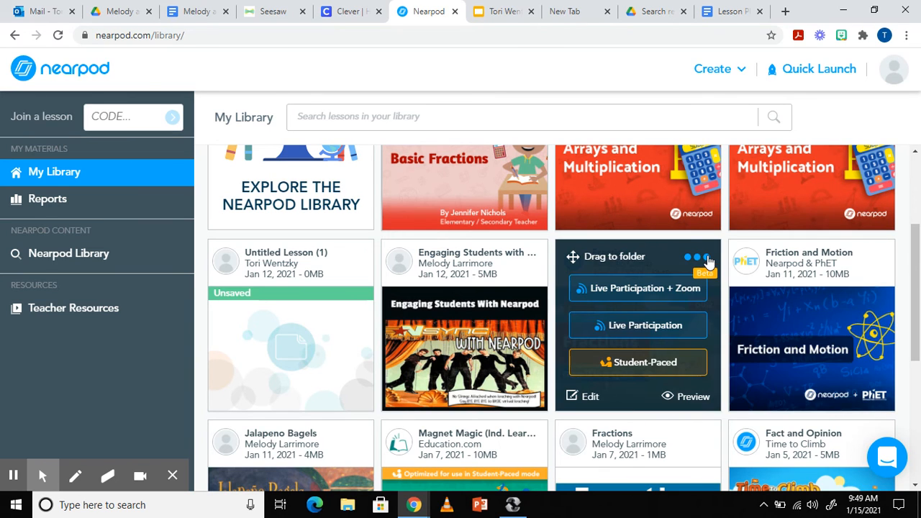
left_click(708, 261)
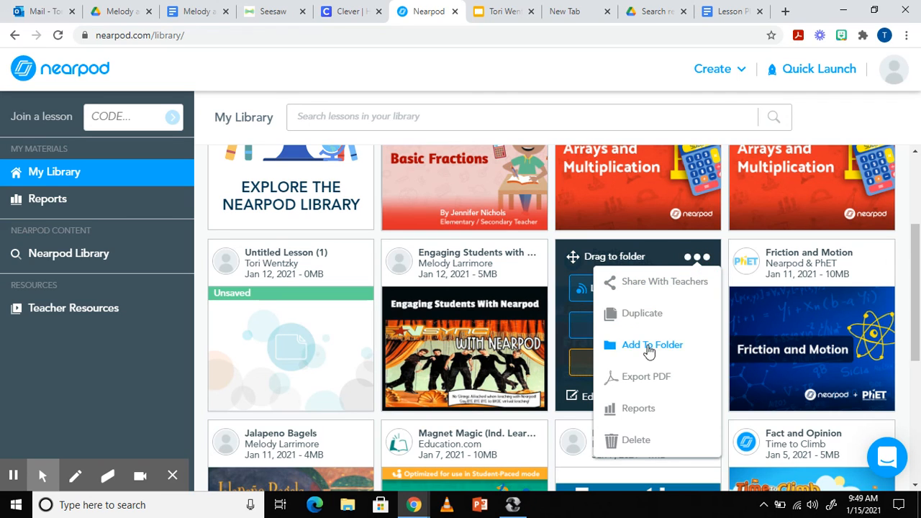
left_click(639, 411)
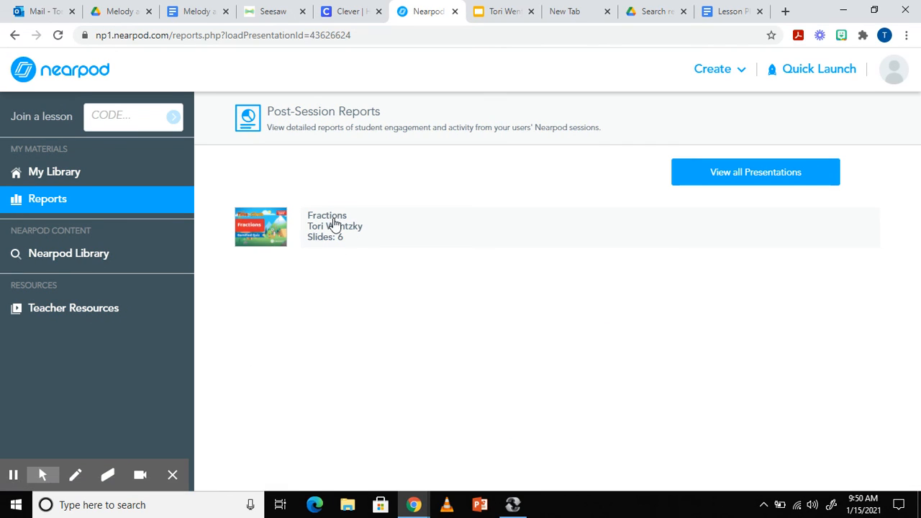
left_click(330, 226)
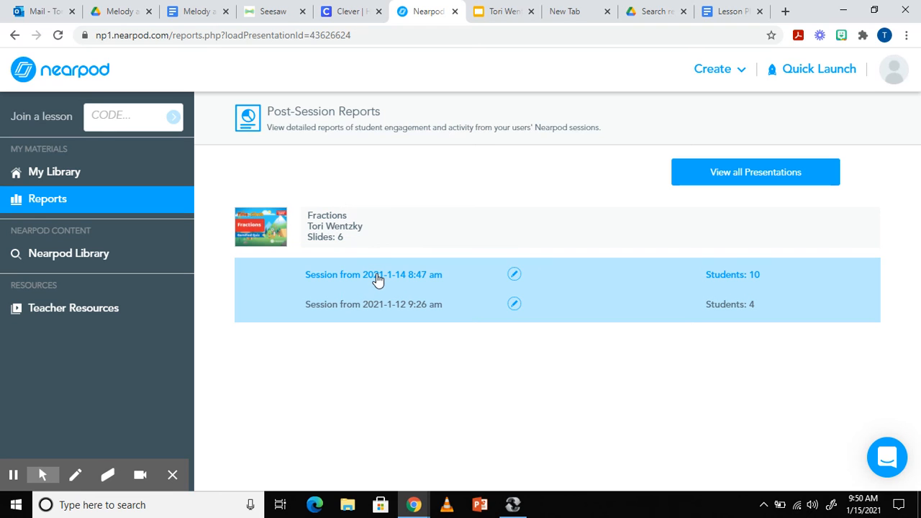
left_click(378, 280)
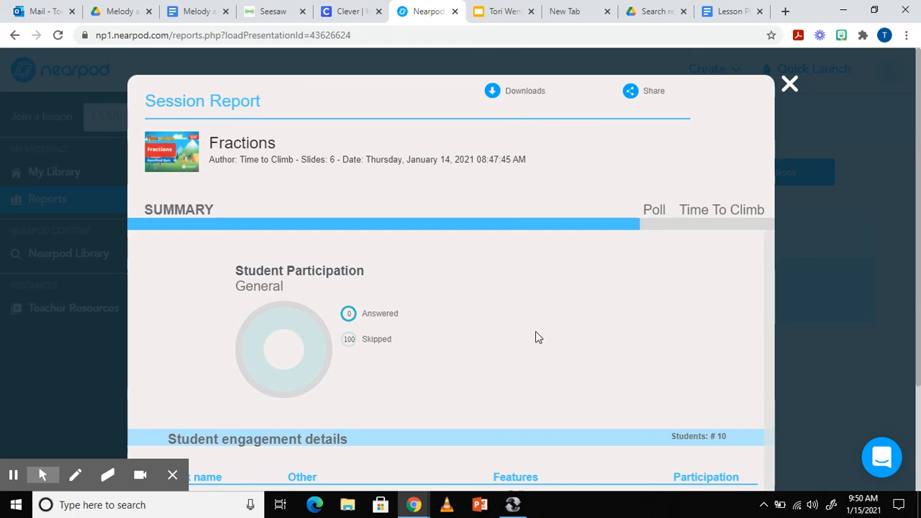
- Switch the session report from its summary to the Time To Climb results and open their detailed progress report
scroll(535, 333, "down", 1)
scroll(535, 332, "up", 1)
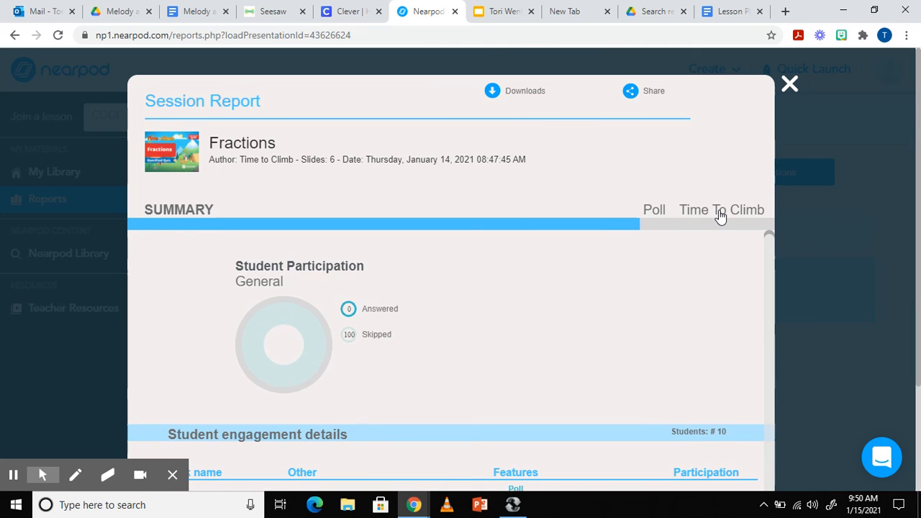
left_click(722, 213)
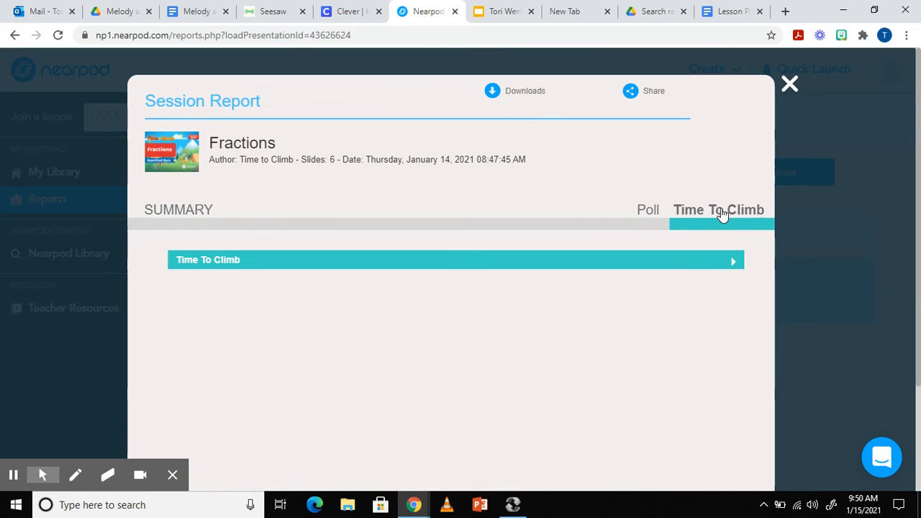
left_click(703, 262)
left_click(206, 275)
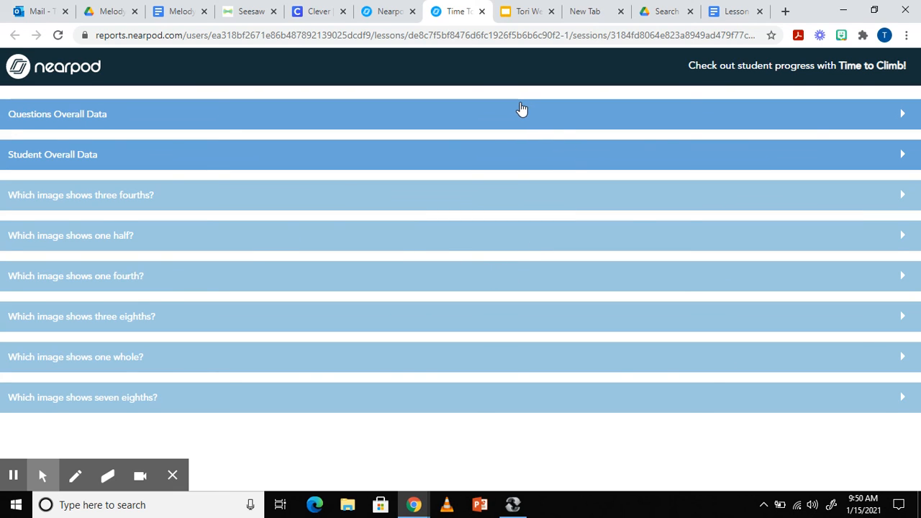
- Expand Questions Overall Data and Student Overall Data to examine the class's success rates and individual scores
left_click(554, 124)
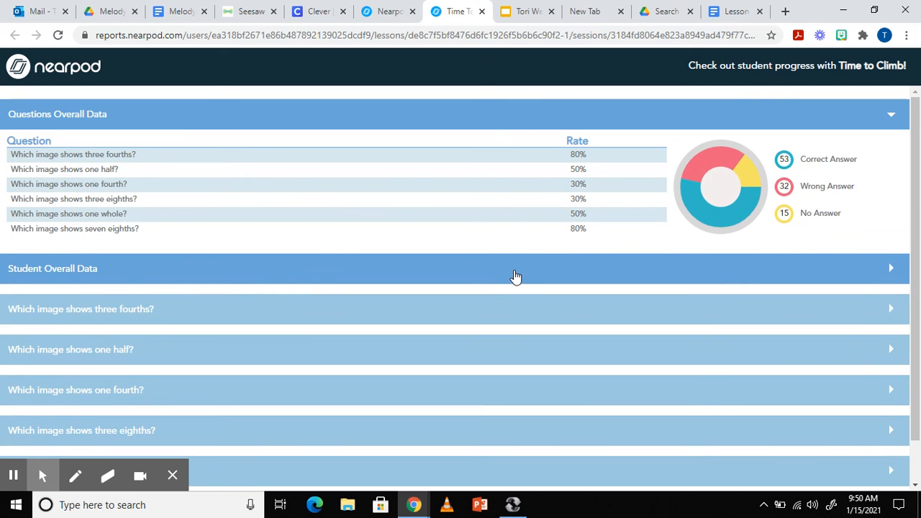
left_click(515, 277)
scroll(515, 276, "down", 3)
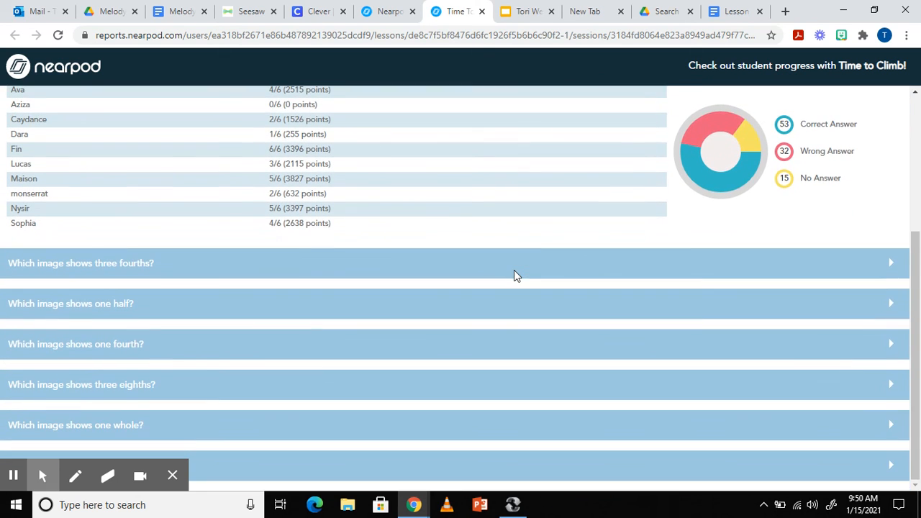
- Expand the three fourths, one half and one fourth questions to examine student responses, then return to Student Overall Data
left_click(514, 271)
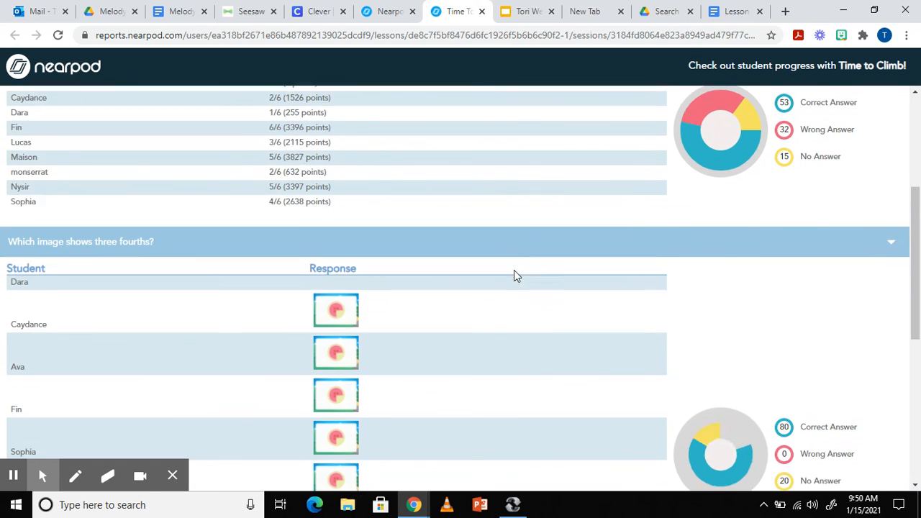
scroll(514, 276, "down", 4)
scroll(514, 275, "up", 3)
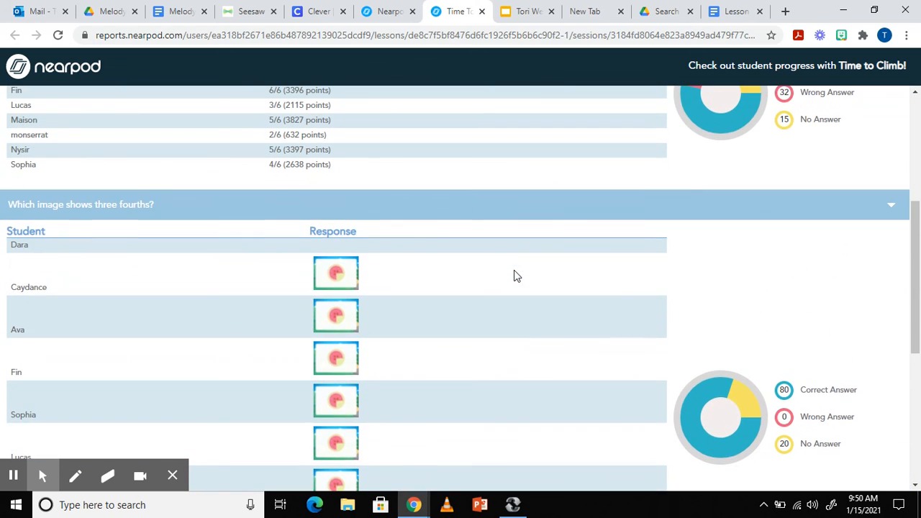
scroll(516, 277, "down", 5)
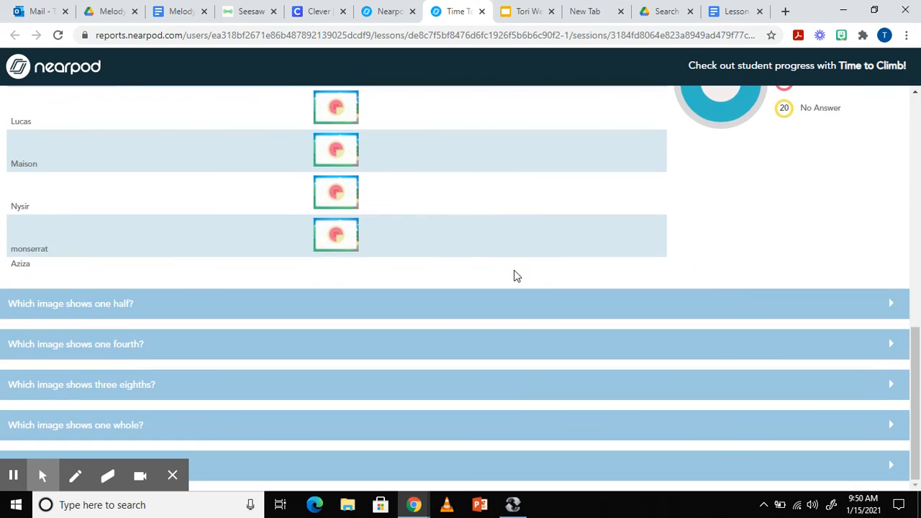
left_click(515, 305)
scroll(514, 311, "down", 3)
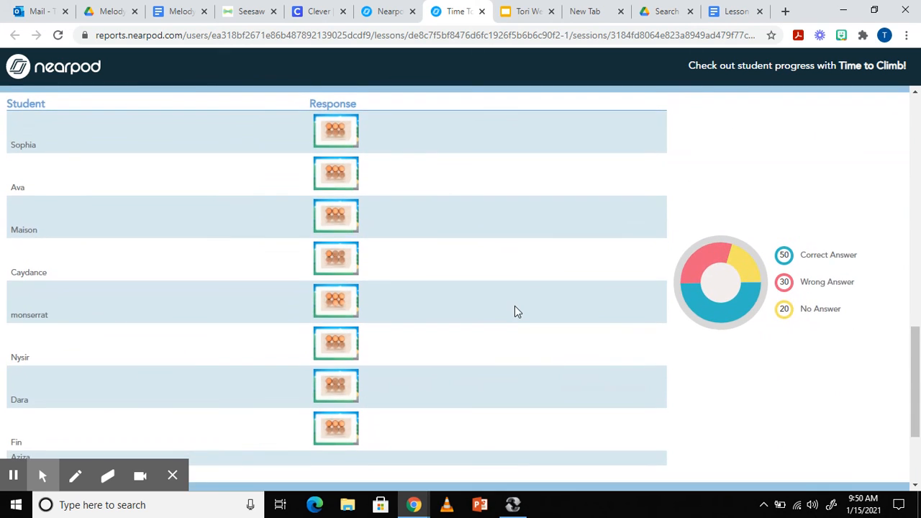
scroll(515, 311, "down", 2)
left_click(543, 348)
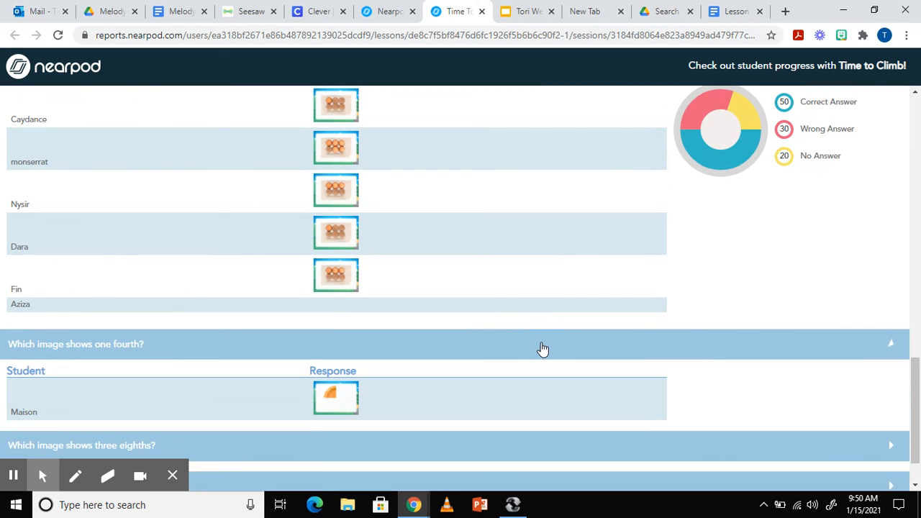
scroll(543, 349, "up", 8)
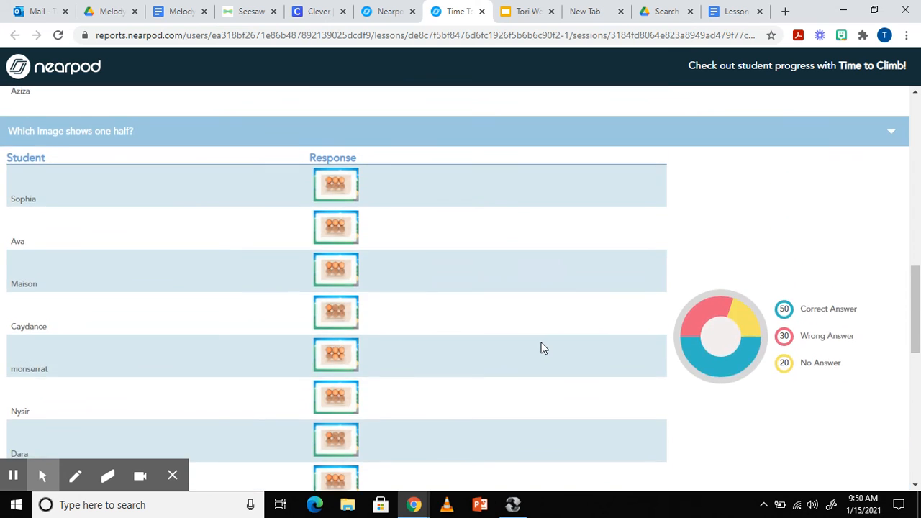
scroll(543, 349, "up", 10)
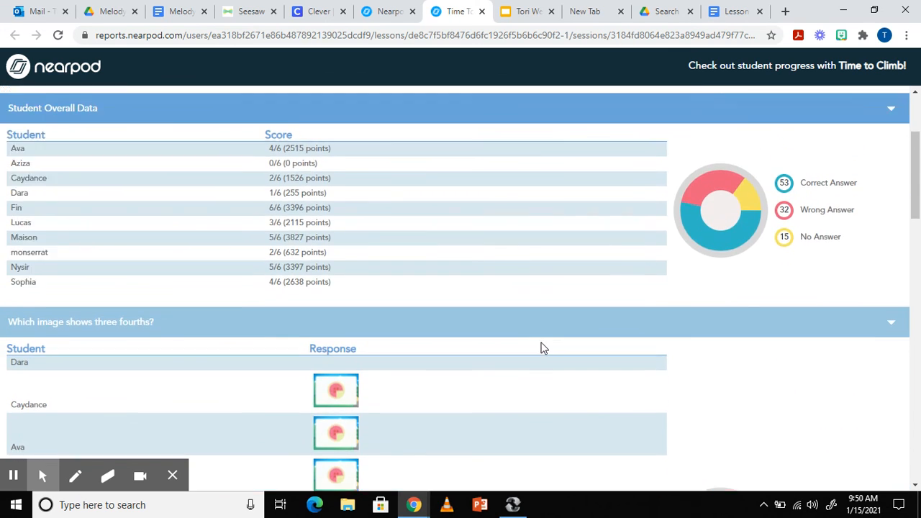
left_click(5, 481)
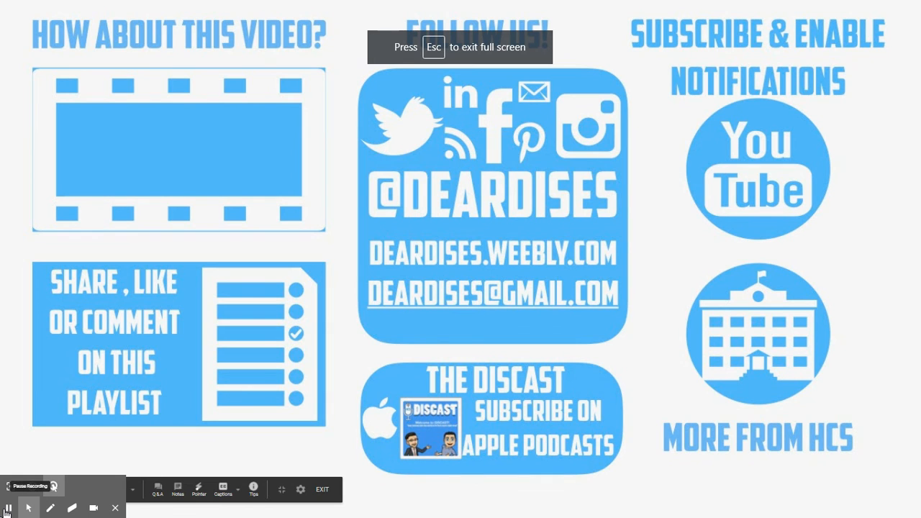